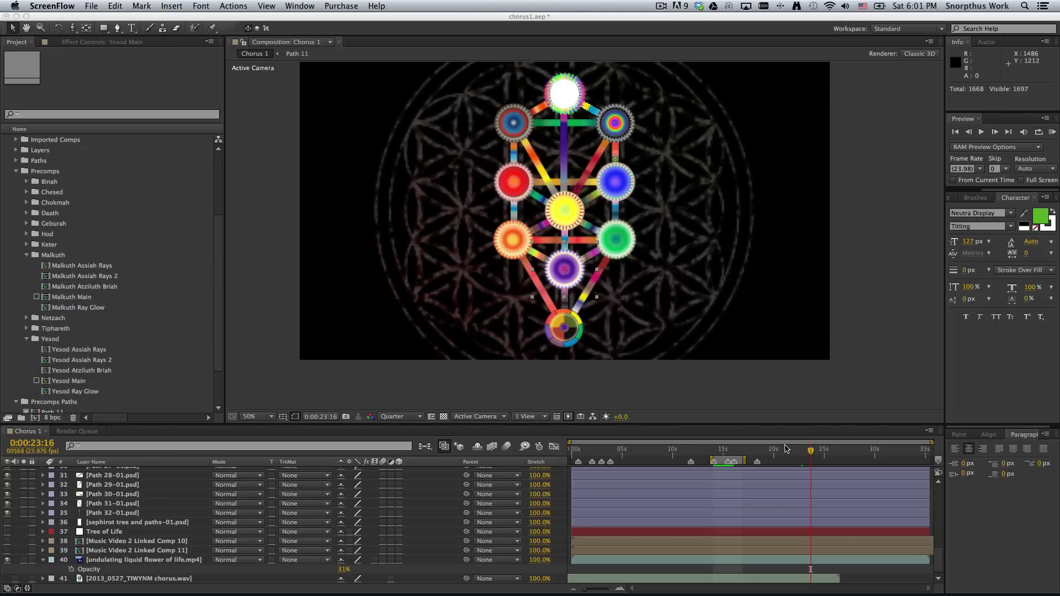
Scrub the Chorus 1 timeline back to about 17 seconds, then forward to 22 seconds to preview
{"action": "left_click", "coordinate": [810, 452]}
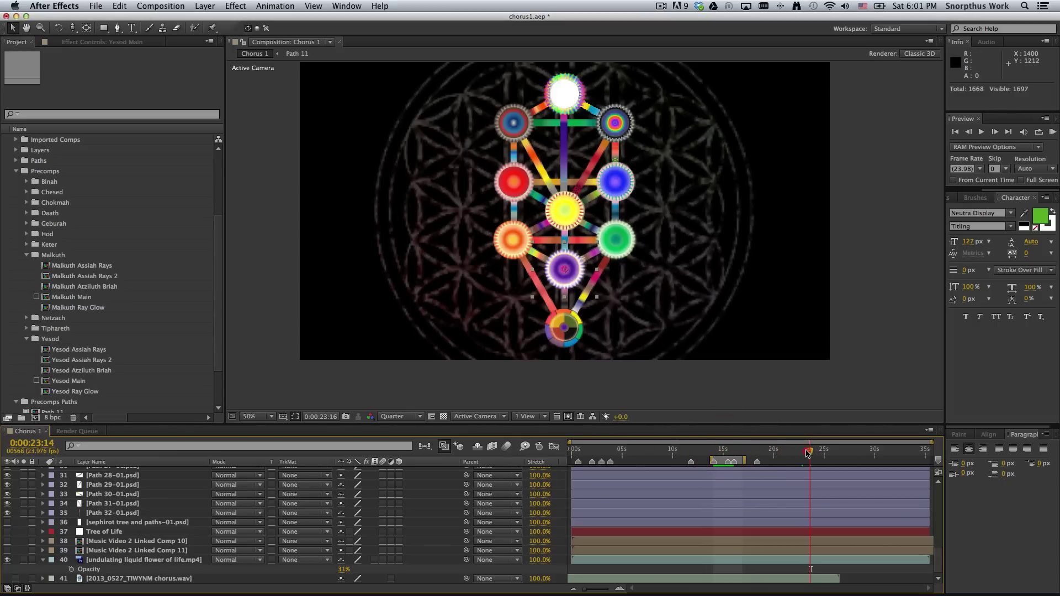
{"action": "left_click_drag", "start_coordinate": [804, 450], "coordinate": [799, 448]}
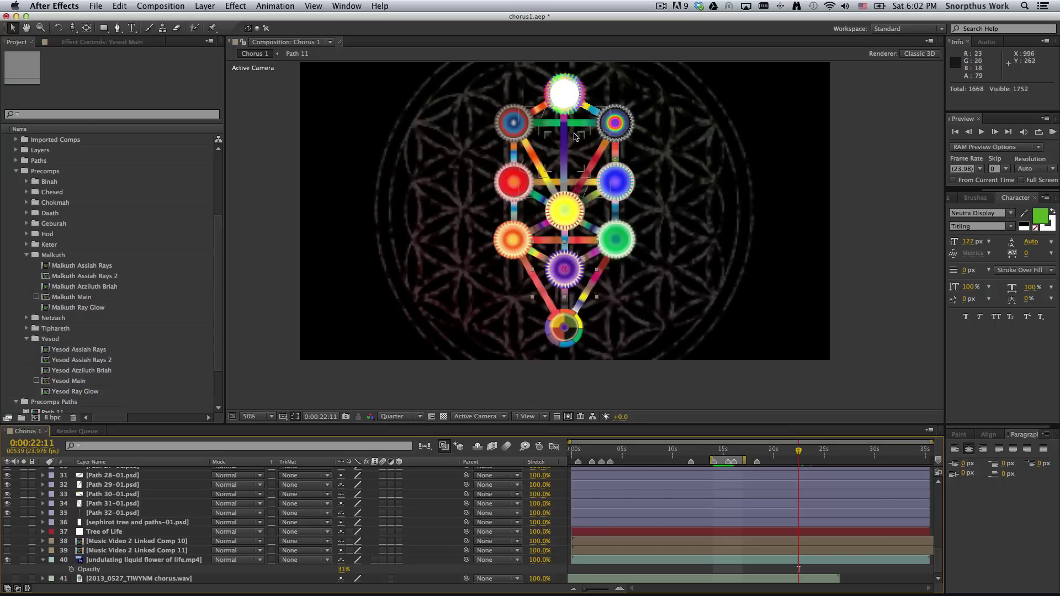
{"action": "left_click_drag", "start_coordinate": [797, 450], "coordinate": [719, 452]}
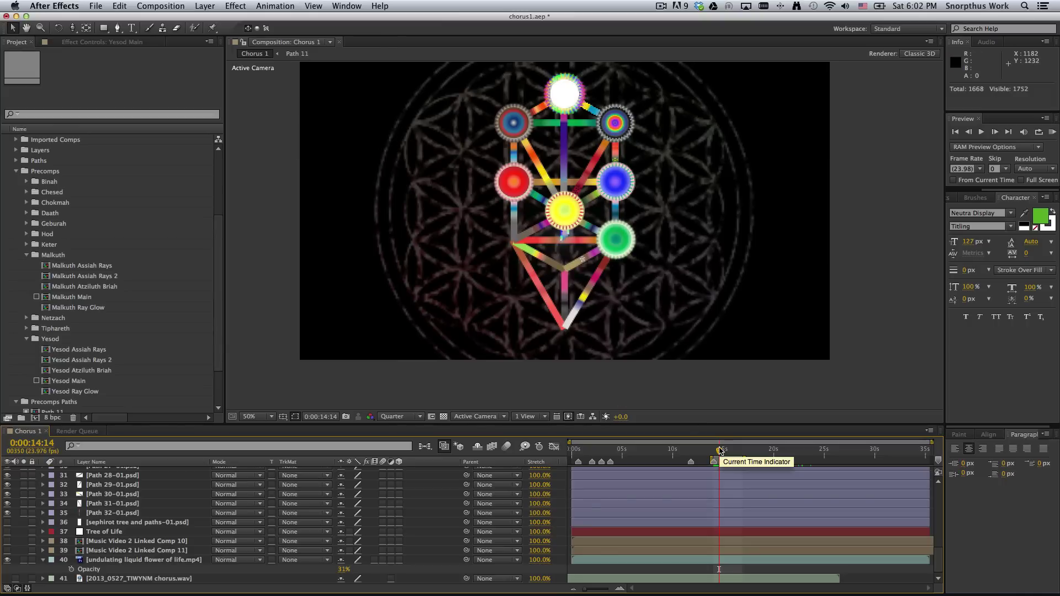
{"action": "left_click_drag", "start_coordinate": [719, 449], "coordinate": [795, 448]}
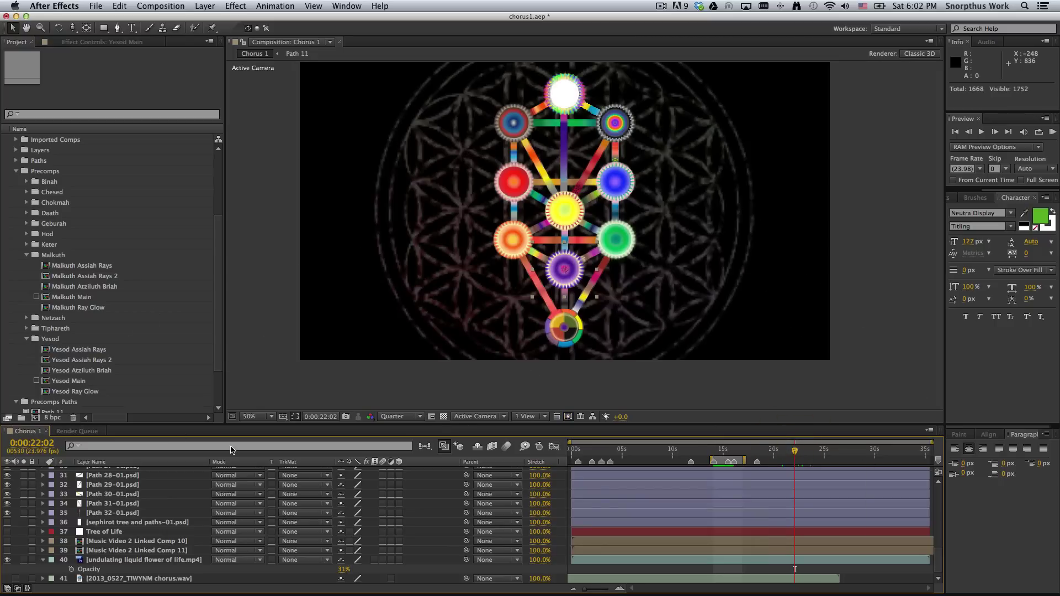
Reveal the Yesod Main layer's source in the Project panel and create a still proxy of it
{"action": "scroll", "coordinate": [113, 514], "scroll_direction": "up", "scroll_amount": 3}
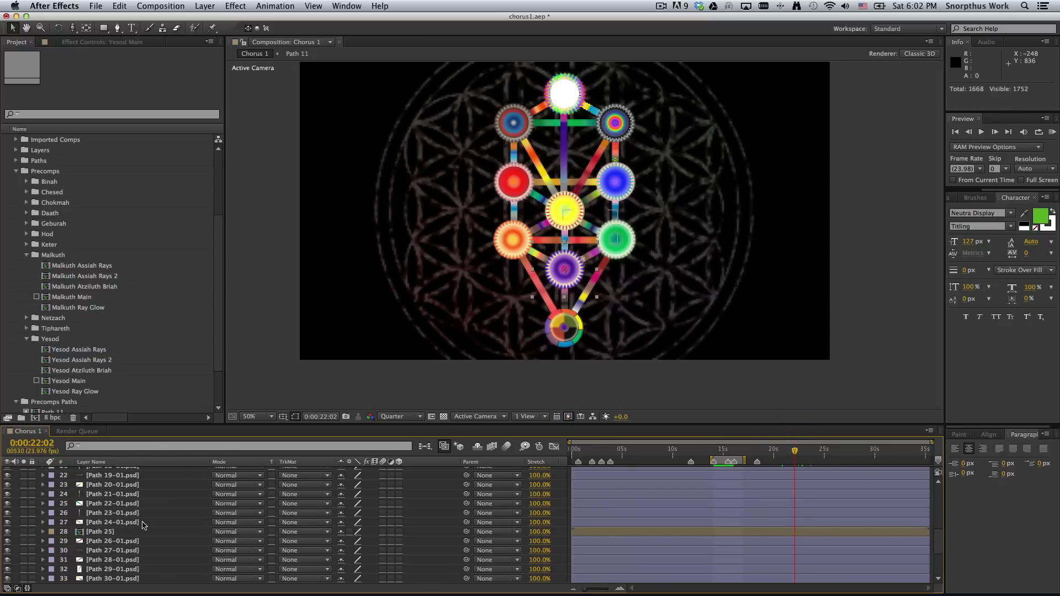
{"action": "scroll", "coordinate": [137, 529], "scroll_direction": "up", "scroll_amount": 4}
{"action": "scroll", "coordinate": [113, 501], "scroll_direction": "up", "scroll_amount": 2}
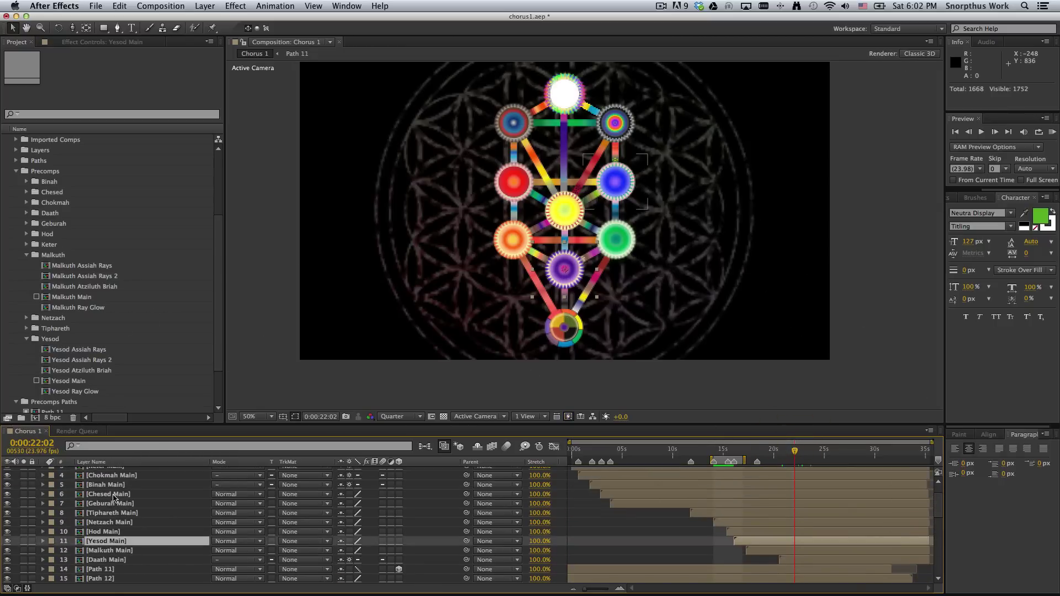
{"action": "left_click", "coordinate": [105, 531]}
{"action": "left_click", "coordinate": [104, 541]}
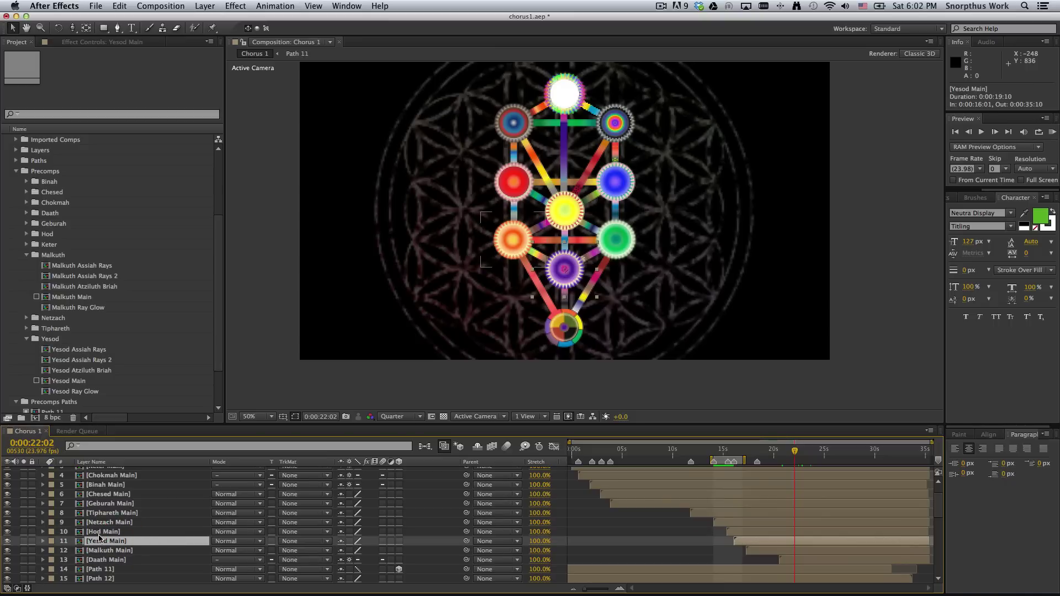
{"action": "right_click", "coordinate": [100, 538]}
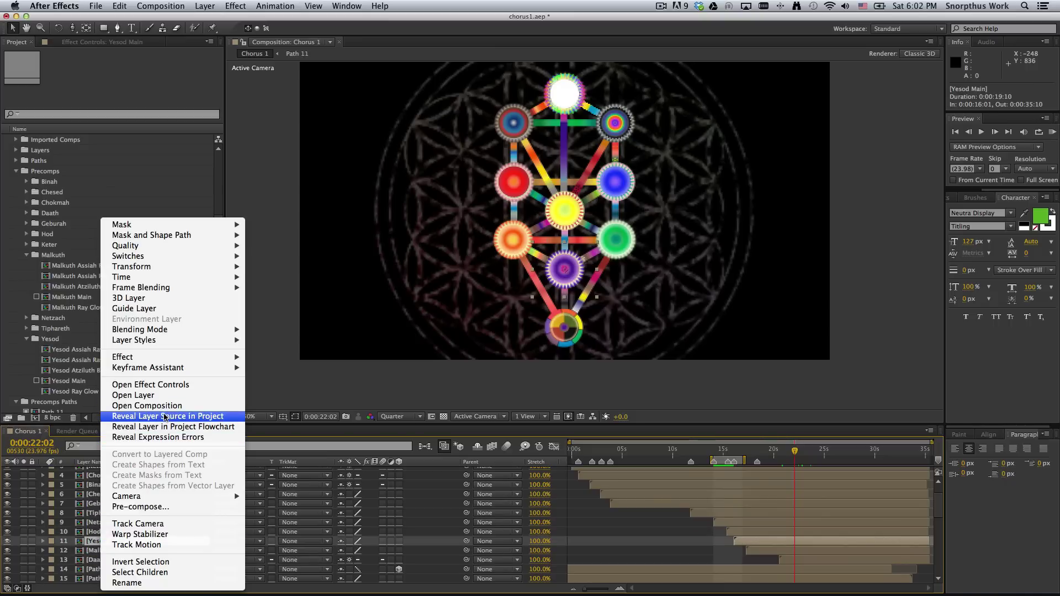
{"action": "left_click", "coordinate": [177, 417]}
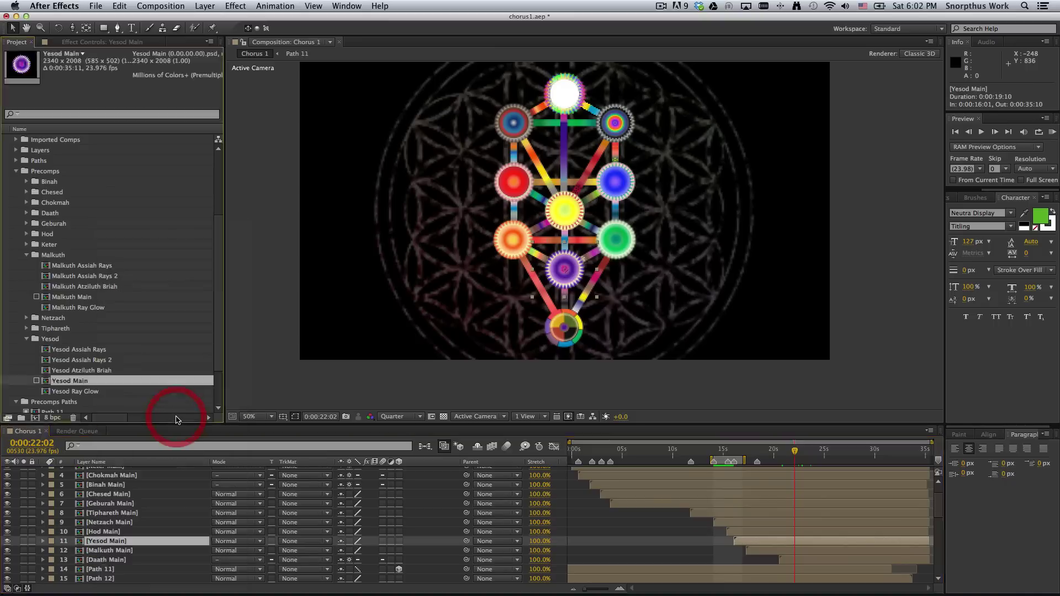
{"action": "right_click", "coordinate": [62, 385]}
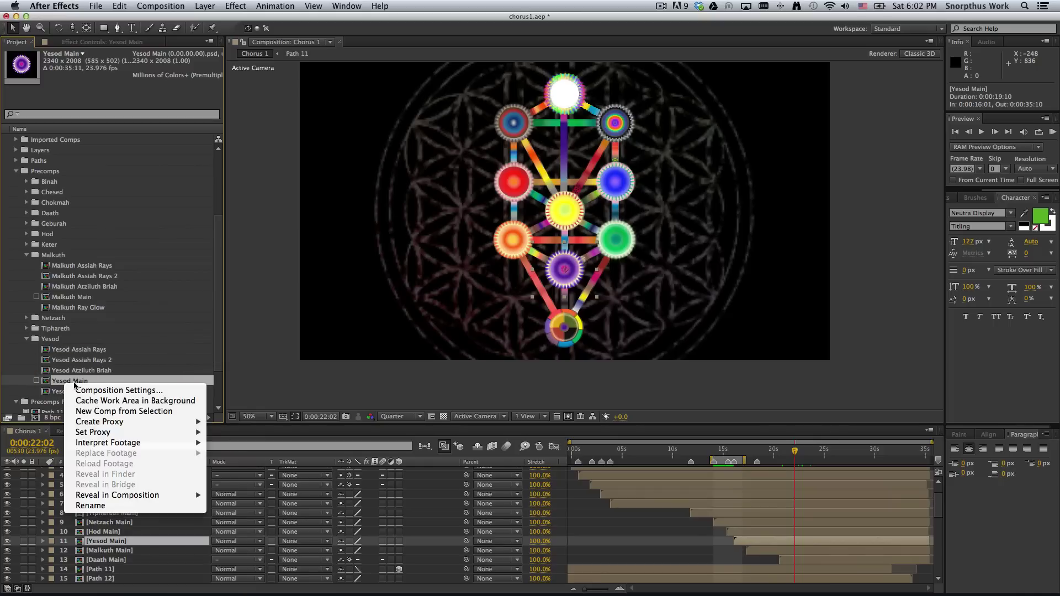
{"action": "mouse_move", "coordinate": [103, 423]}
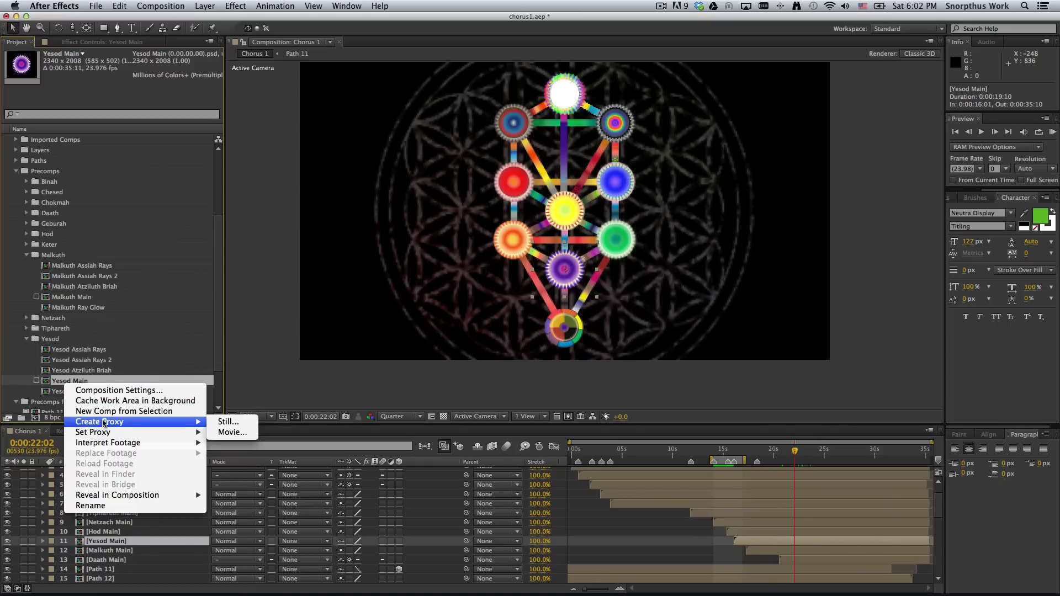
{"action": "left_click", "coordinate": [228, 421]}
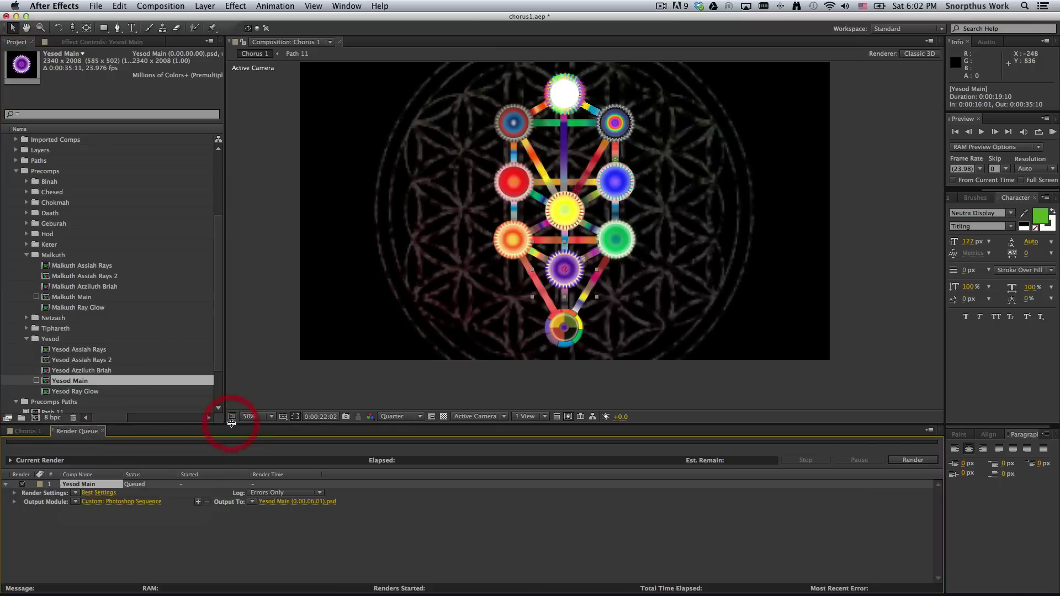
Reveal the Malkuth Main layer's source in the Project panel and create a still proxy of it
{"action": "left_click", "coordinate": [29, 431]}
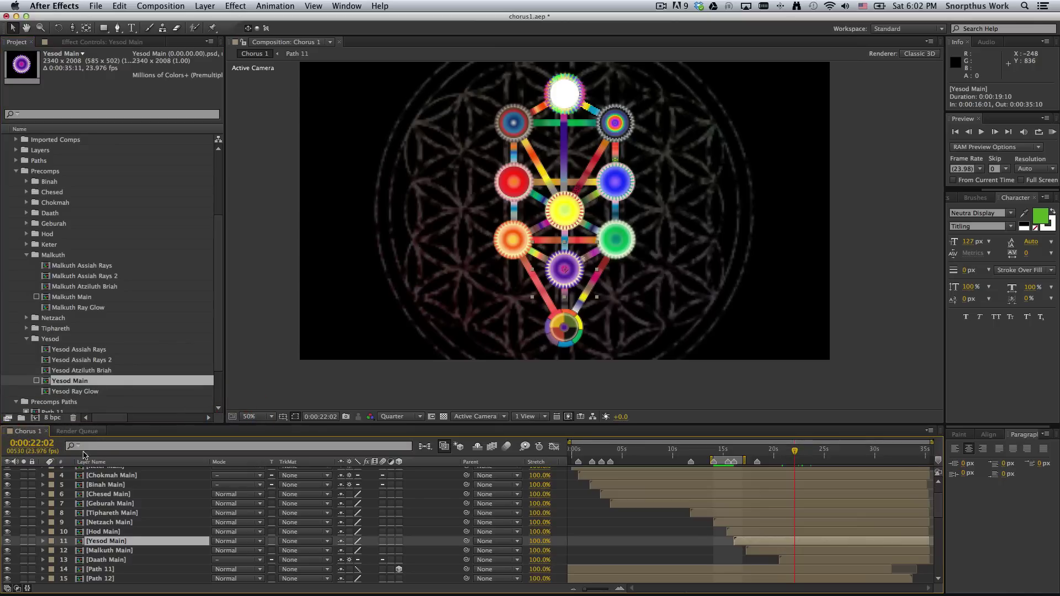
{"action": "left_click", "coordinate": [105, 552]}
{"action": "right_click", "coordinate": [105, 552]}
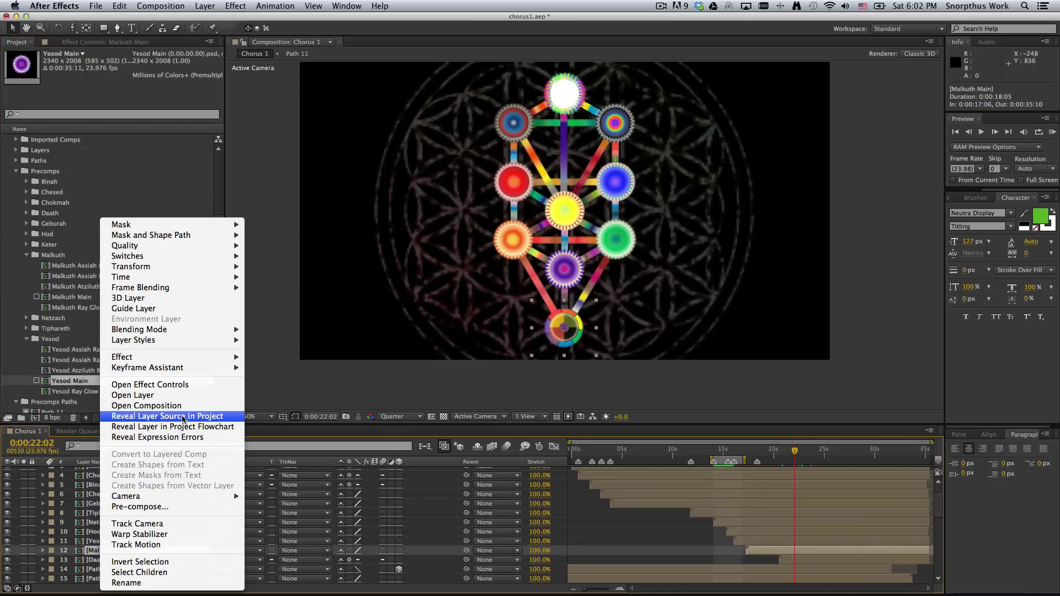
{"action": "left_click", "coordinate": [164, 417]}
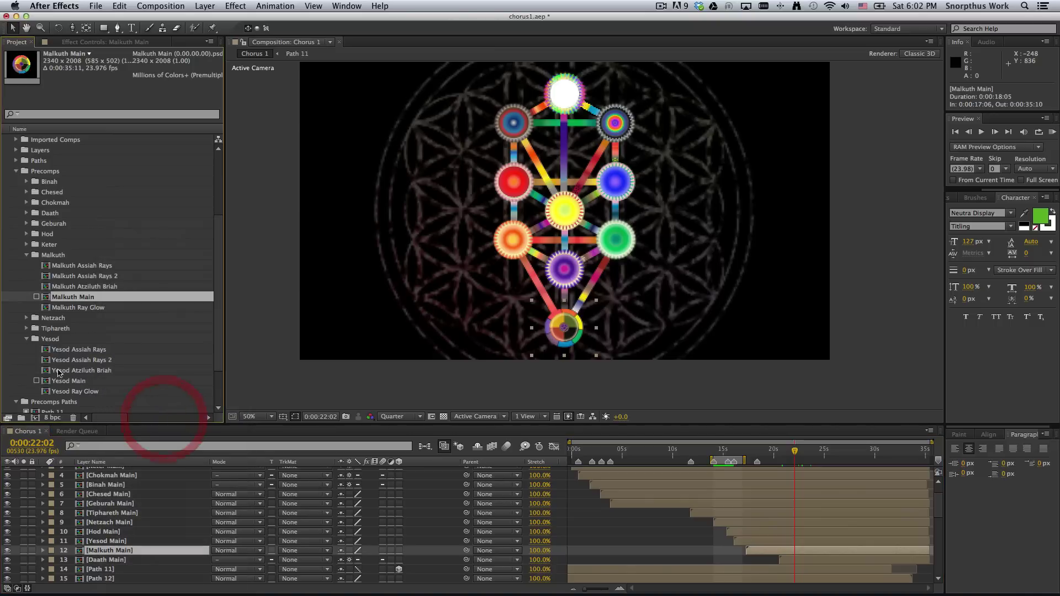
{"action": "right_click", "coordinate": [67, 297]}
{"action": "mouse_move", "coordinate": [105, 348]}
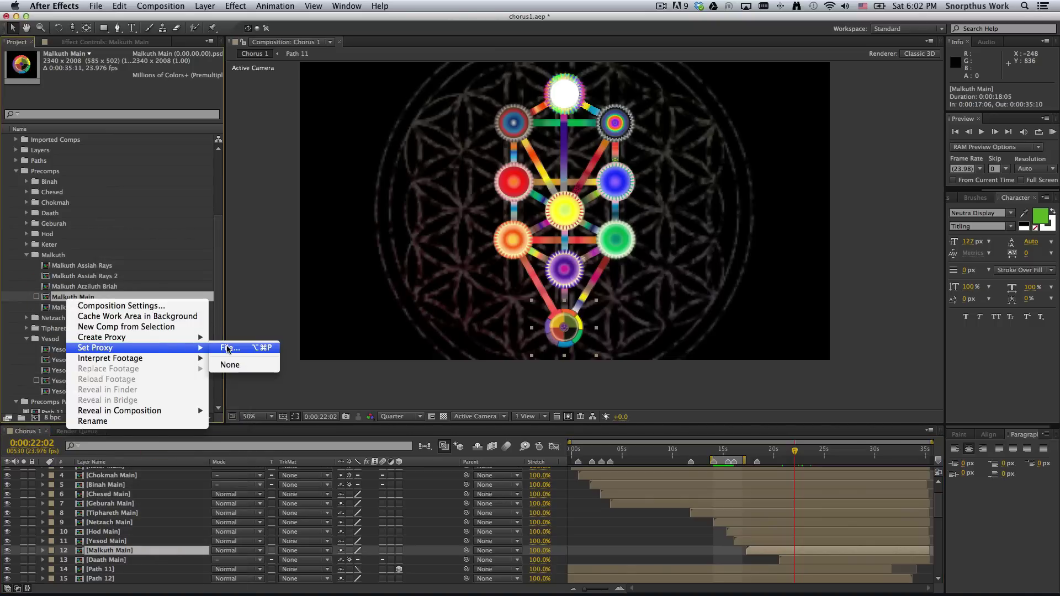
{"action": "mouse_move", "coordinate": [165, 337]}
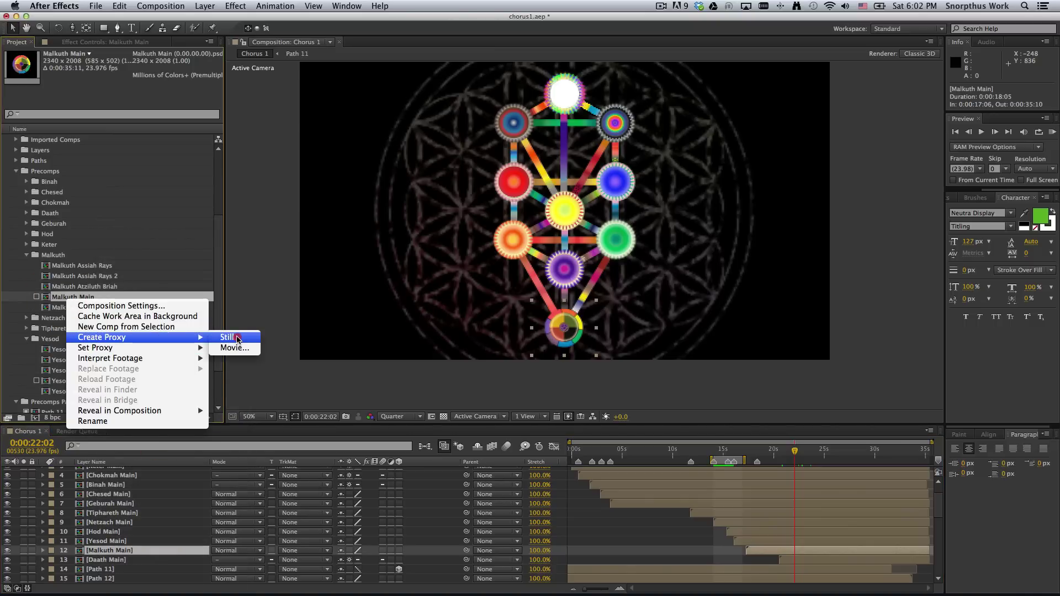
{"action": "left_click", "coordinate": [237, 337]}
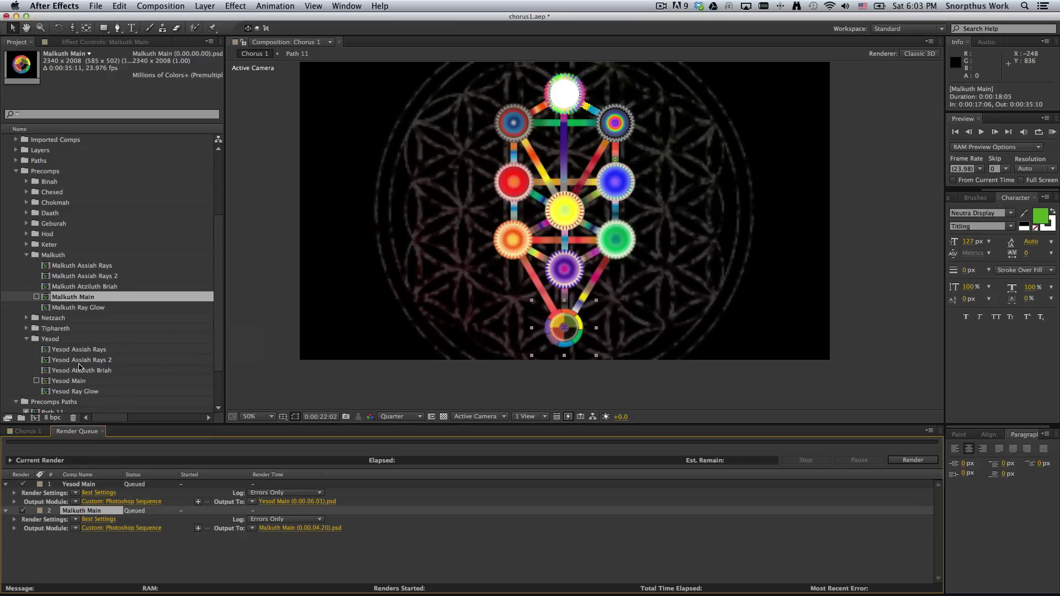
Back in Chorus 1 at 0:00:22:12, queue a still proxy of Path 25 and select all three render items
{"action": "scroll", "coordinate": [53, 317], "scroll_direction": "down", "scroll_amount": 3}
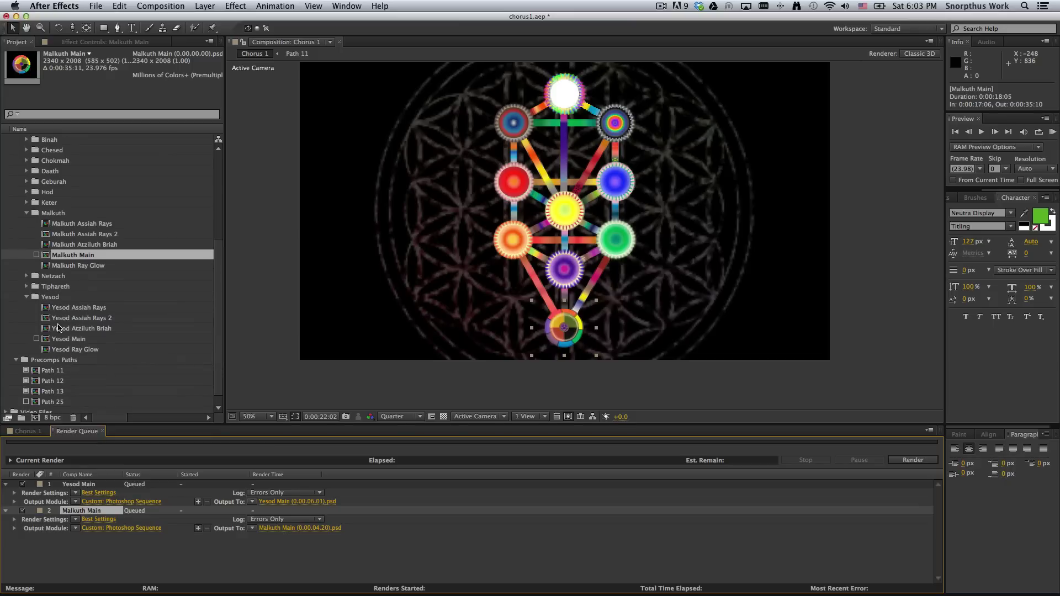
{"action": "left_click", "coordinate": [27, 431]}
{"action": "left_click_drag", "start_coordinate": [794, 453], "coordinate": [787, 452]}
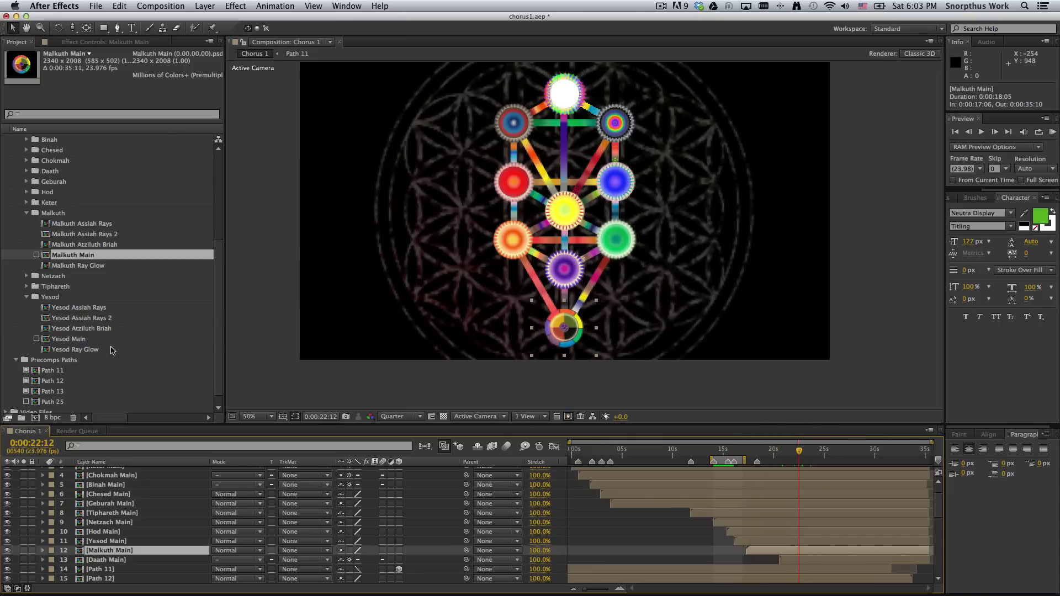
{"action": "scroll", "coordinate": [39, 375], "scroll_direction": "down", "scroll_amount": 1}
{"action": "left_click", "coordinate": [39, 392]}
{"action": "right_click", "coordinate": [63, 391]}
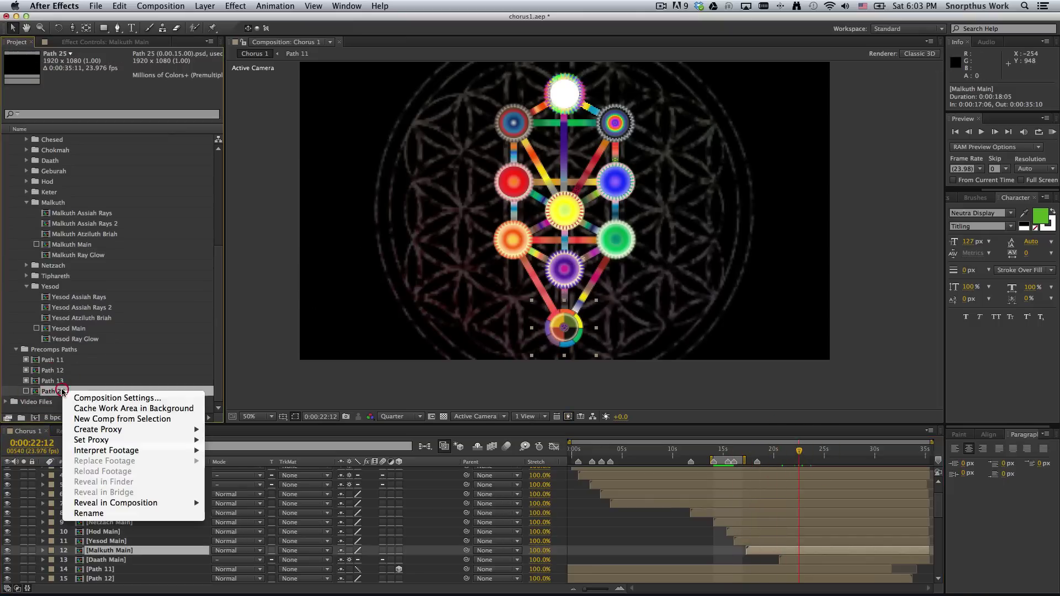
{"action": "mouse_move", "coordinate": [133, 442]}
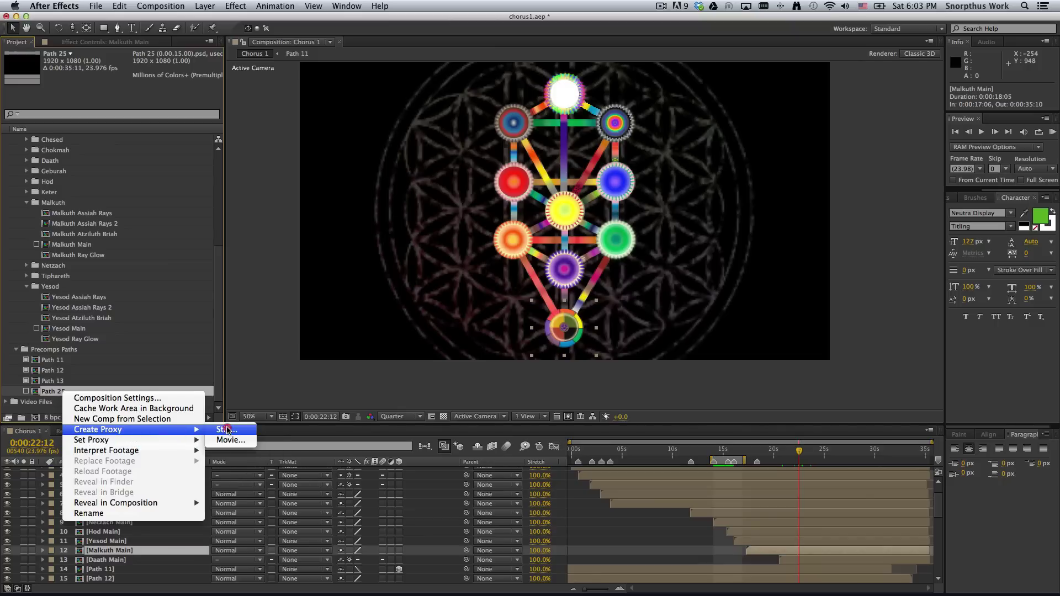
{"action": "left_click", "coordinate": [226, 430]}
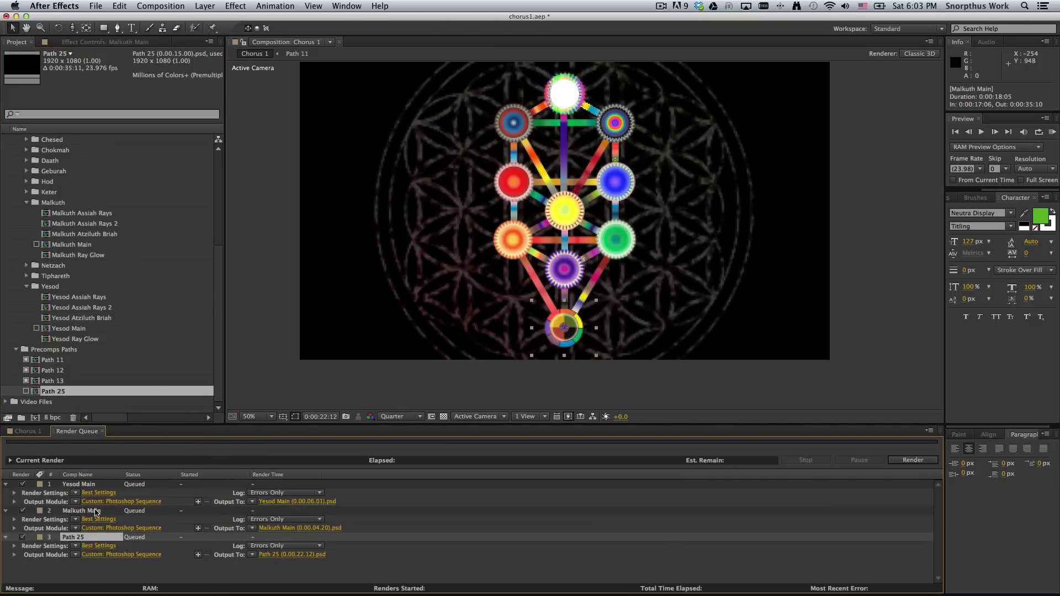
{"action": "left_click", "coordinate": [94, 484], "text": "shift"}
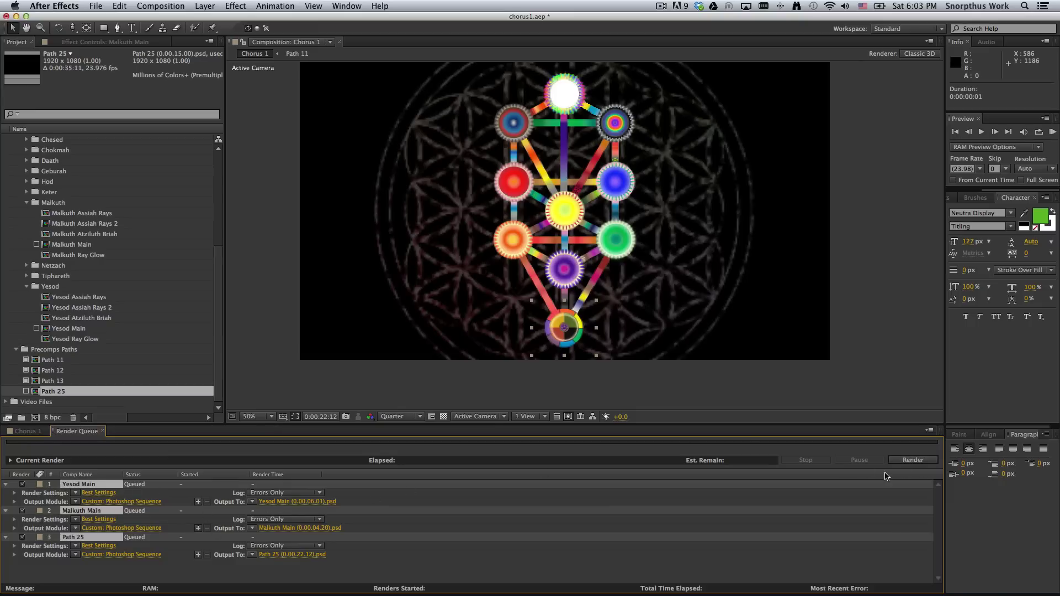
Render the three queued proxy stills from the Render Queue
{"action": "left_click", "coordinate": [905, 460]}
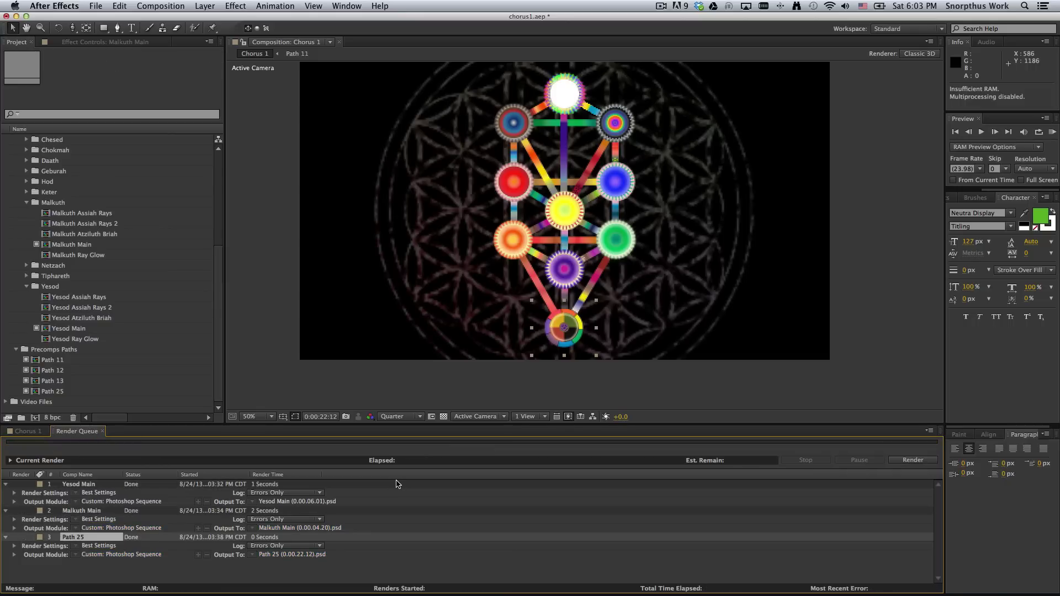
Close the Render Queue and move the Chorus 1 current time to 0:00:14:09
{"action": "key", "text": "super+w"}
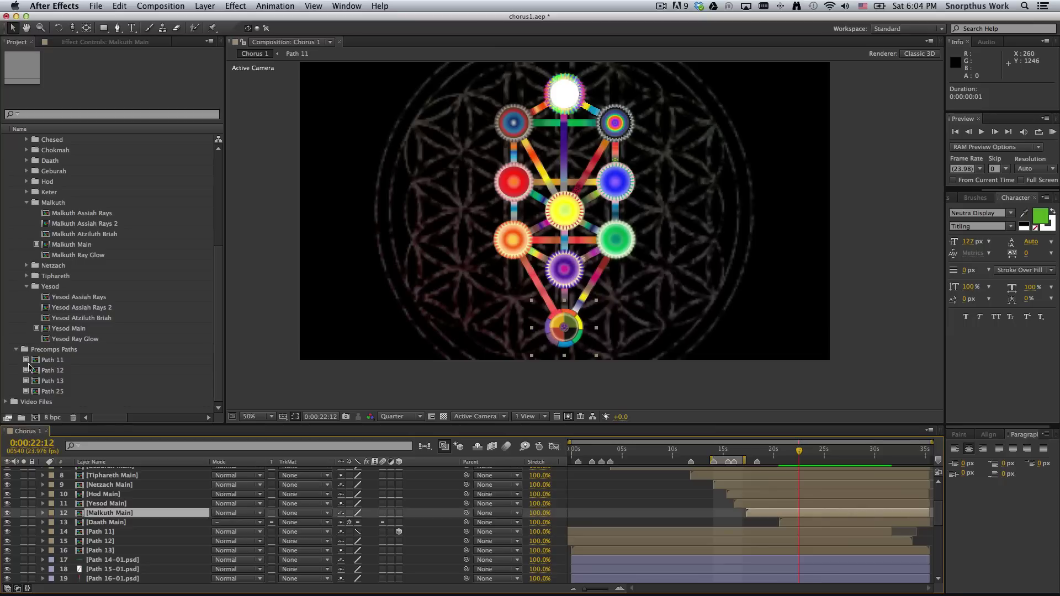
{"action": "scroll", "coordinate": [114, 509], "scroll_direction": "up", "scroll_amount": 2}
{"action": "scroll", "coordinate": [114, 507], "scroll_direction": "down", "scroll_amount": 2}
{"action": "left_click", "coordinate": [718, 451]}
RAM preview Chorus 1 with the proxies in place, restarting once, then stop playback
{"action": "key", "text": "KP_0"}
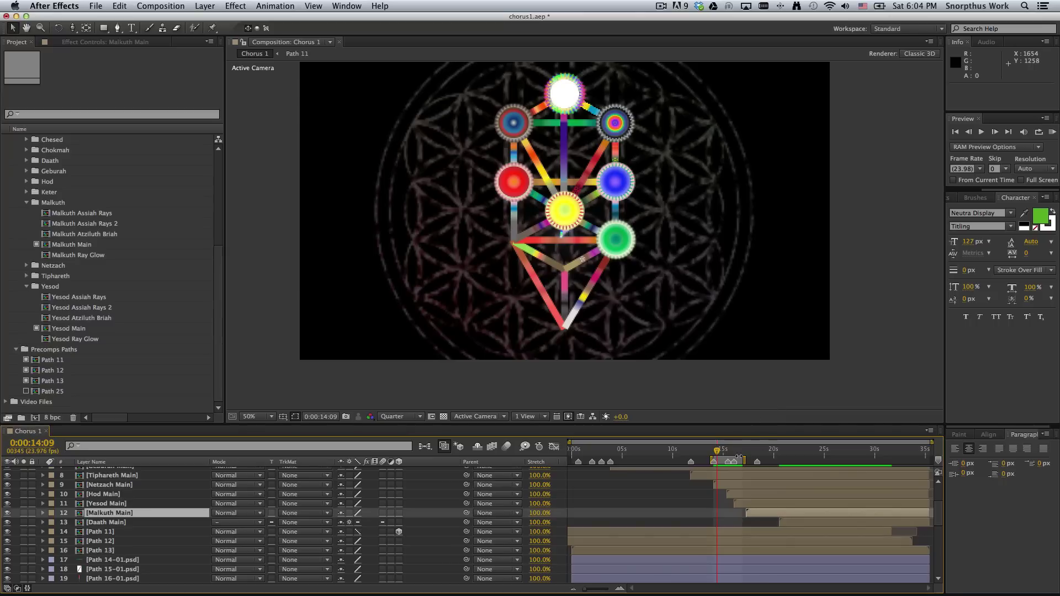
{"action": "key", "text": "KP_0"}
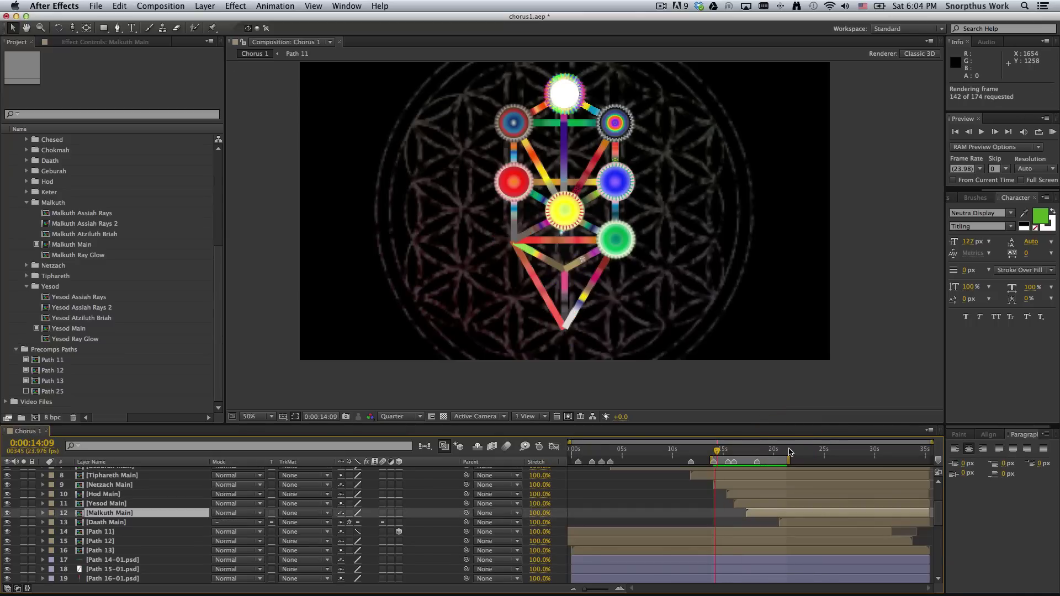
{"action": "key", "text": "KP_0"}
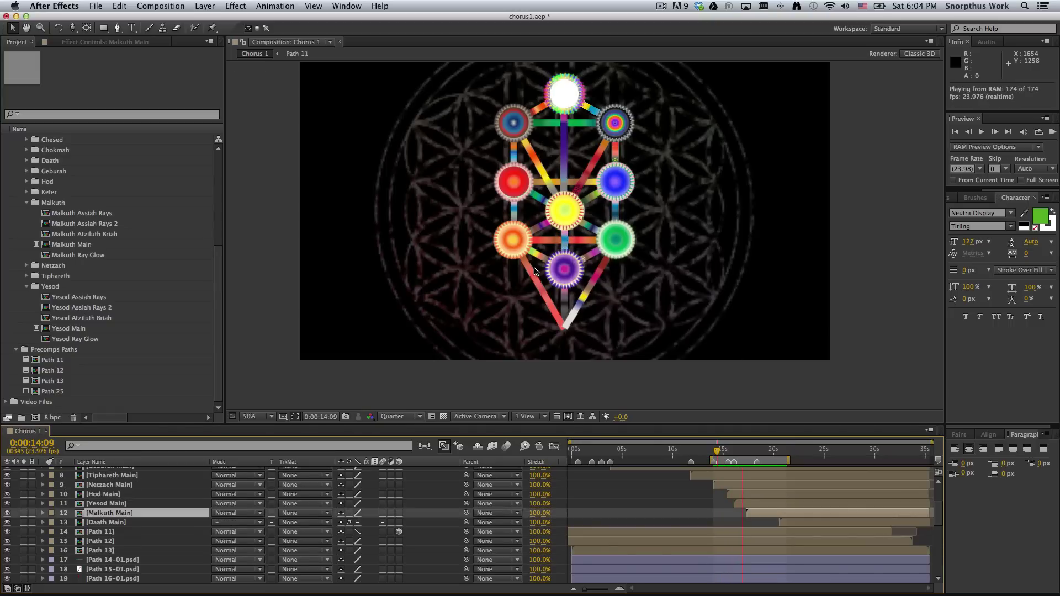
{"action": "key", "text": "KP_0"}
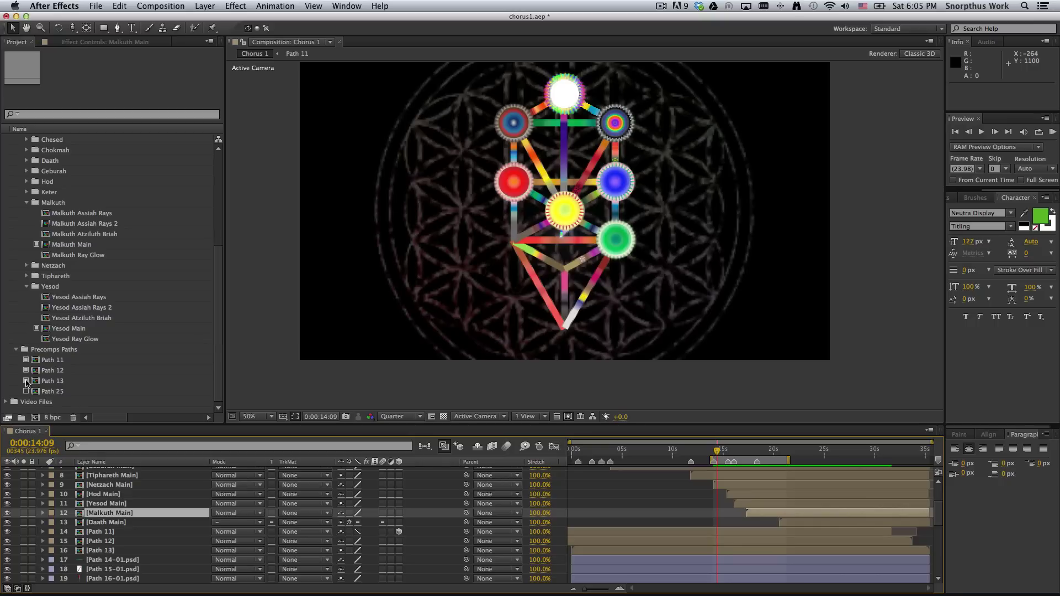
Turn off the proxies for Path 13 and Netzach Main, expanding the Tiphareth, Netzach and Keter folders
{"action": "left_click", "coordinate": [26, 380]}
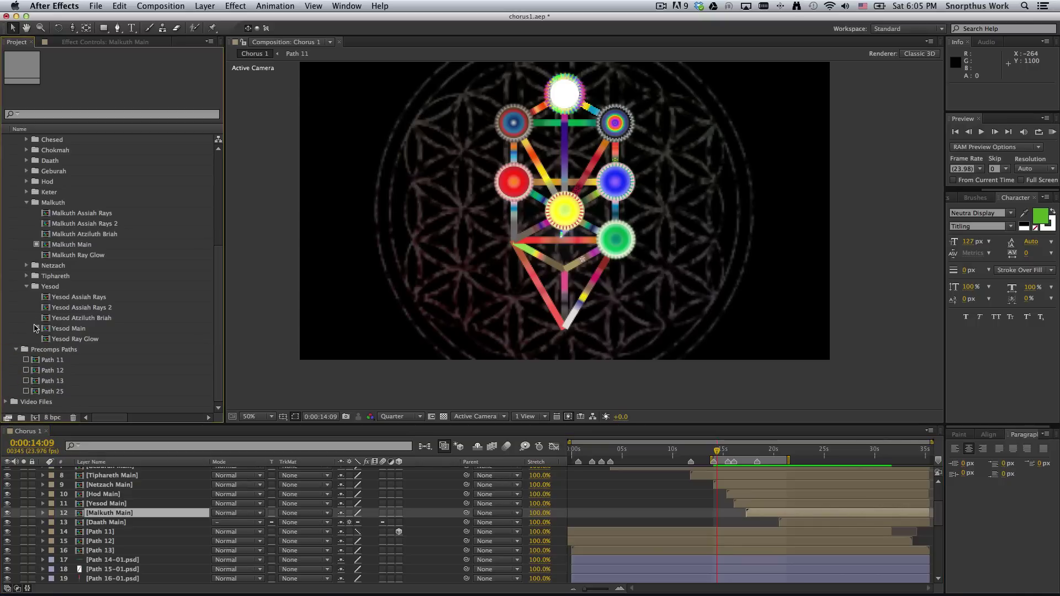
{"action": "left_click", "coordinate": [27, 276]}
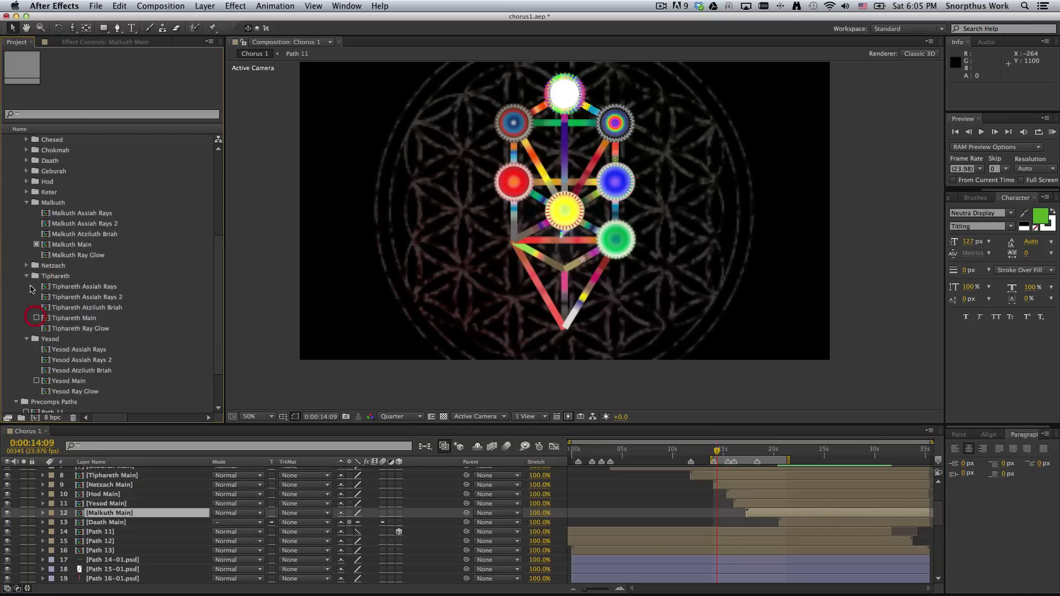
{"action": "left_click", "coordinate": [27, 266]}
{"action": "left_click", "coordinate": [36, 307]}
{"action": "scroll", "coordinate": [49, 229], "scroll_direction": "up", "scroll_amount": 3}
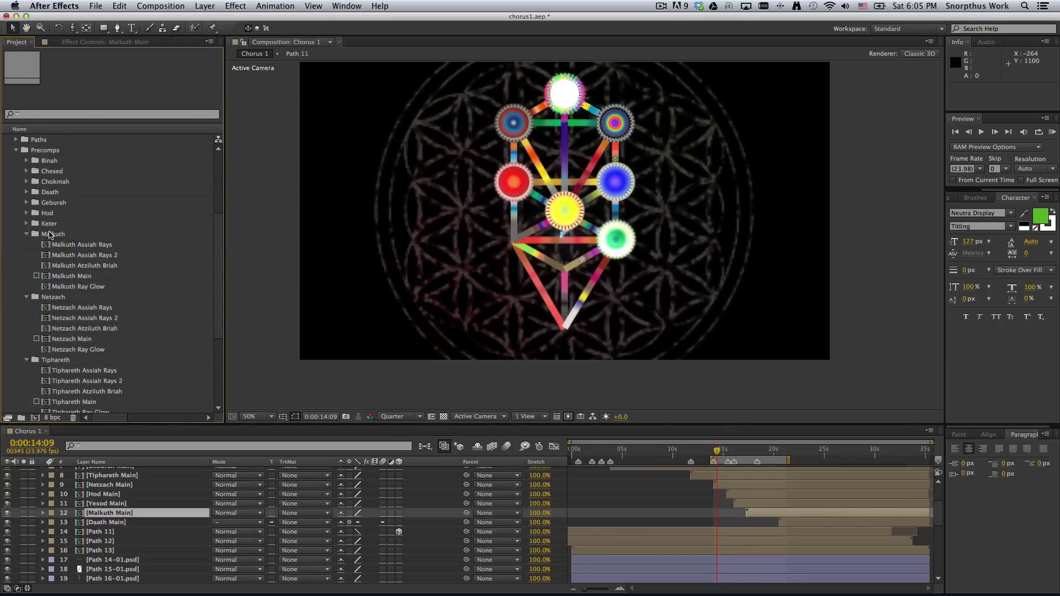
{"action": "left_click", "coordinate": [26, 224]}
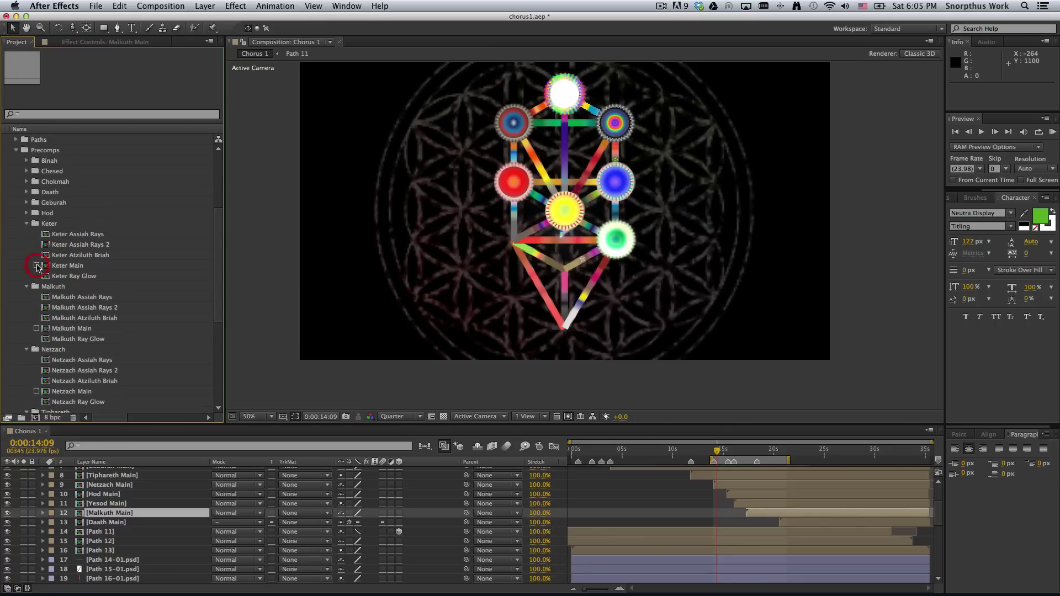
Save the project, then RAM preview Chorus 1 without proxies and stop playback
{"action": "key", "text": "super+s"}
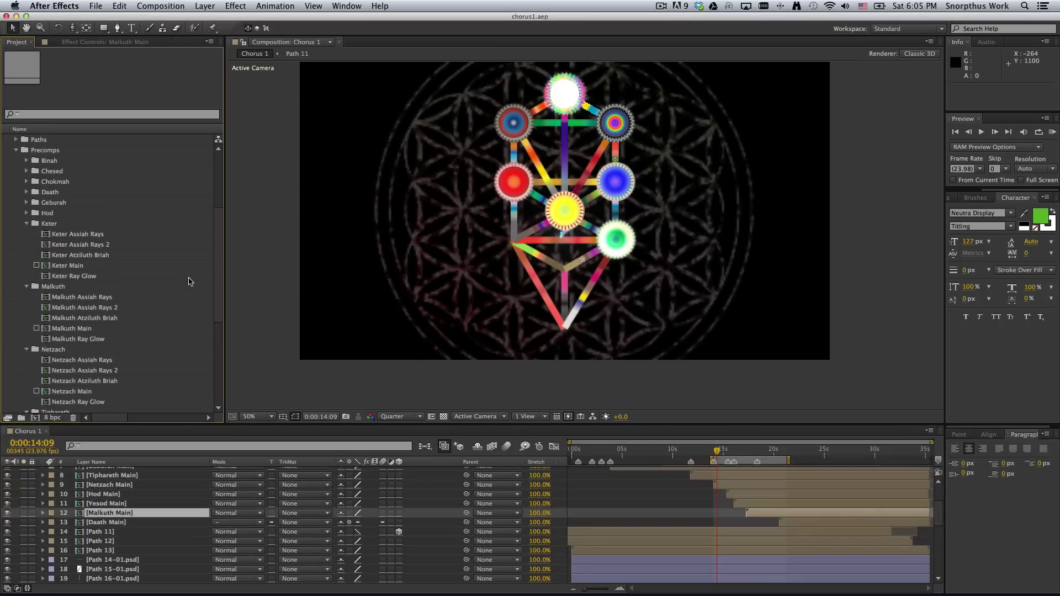
{"action": "key", "text": "KP_0"}
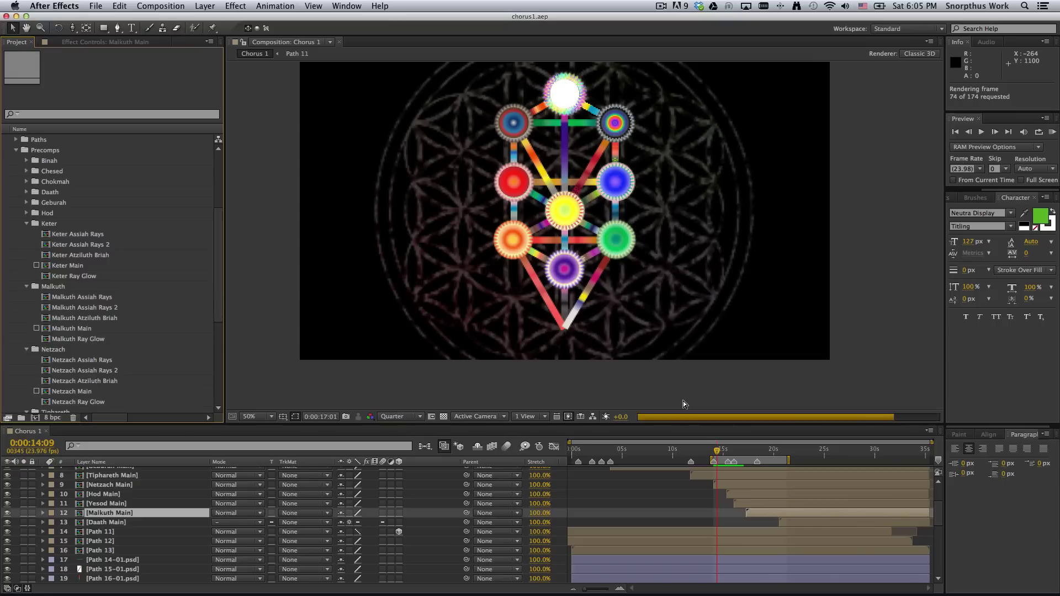
{"action": "key", "text": "KP_0"}
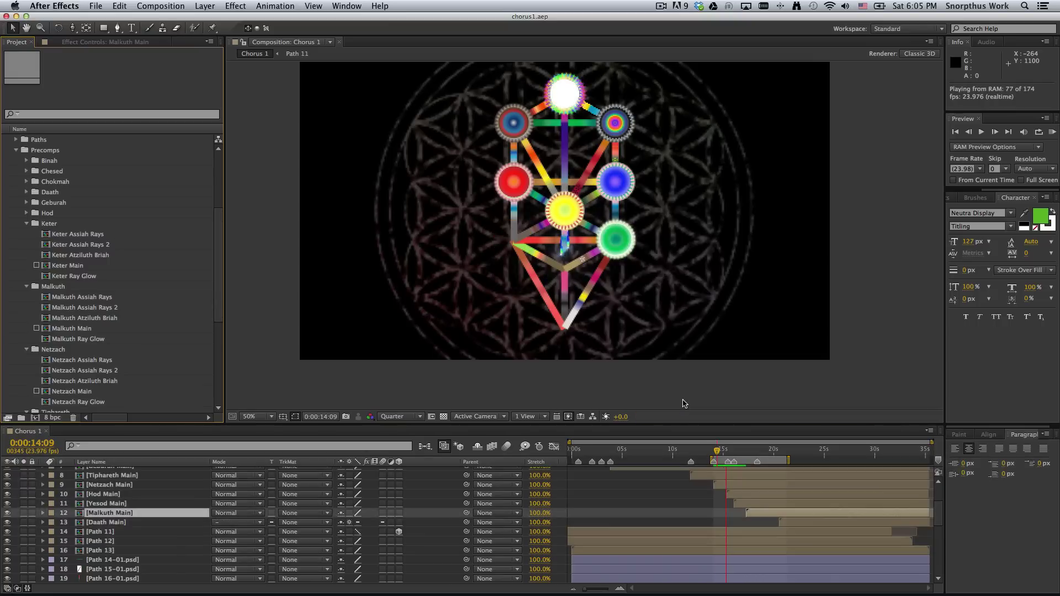
{"action": "key", "text": "KP_0"}
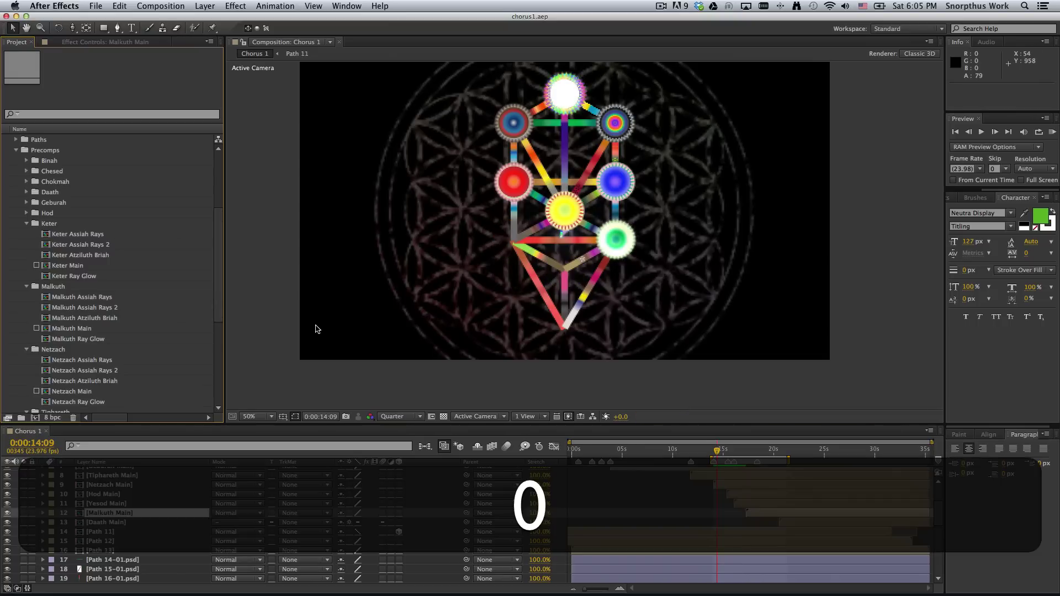
{"action": "left_click", "coordinate": [74, 392]}
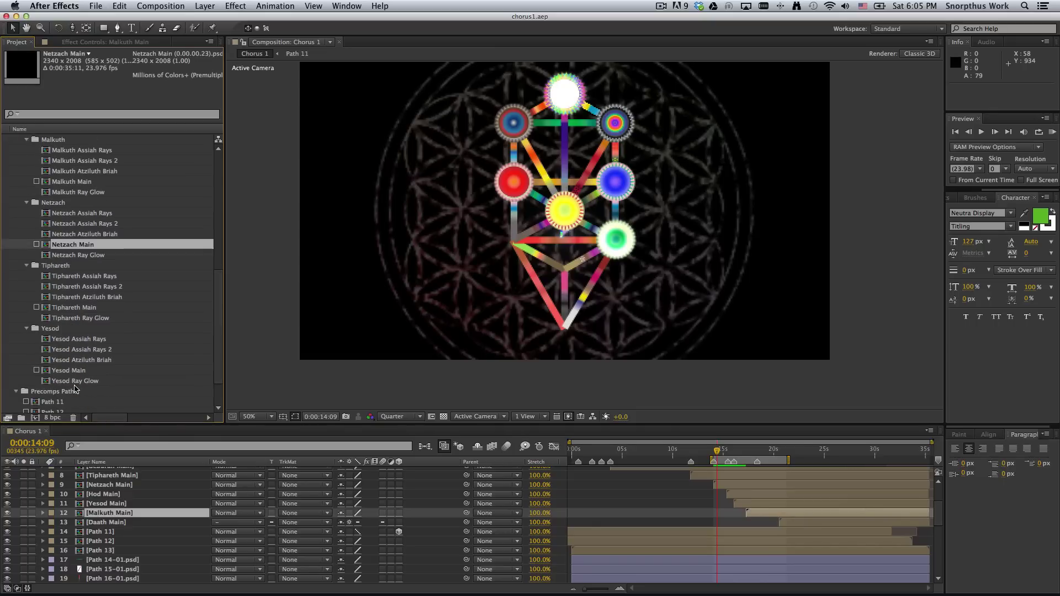